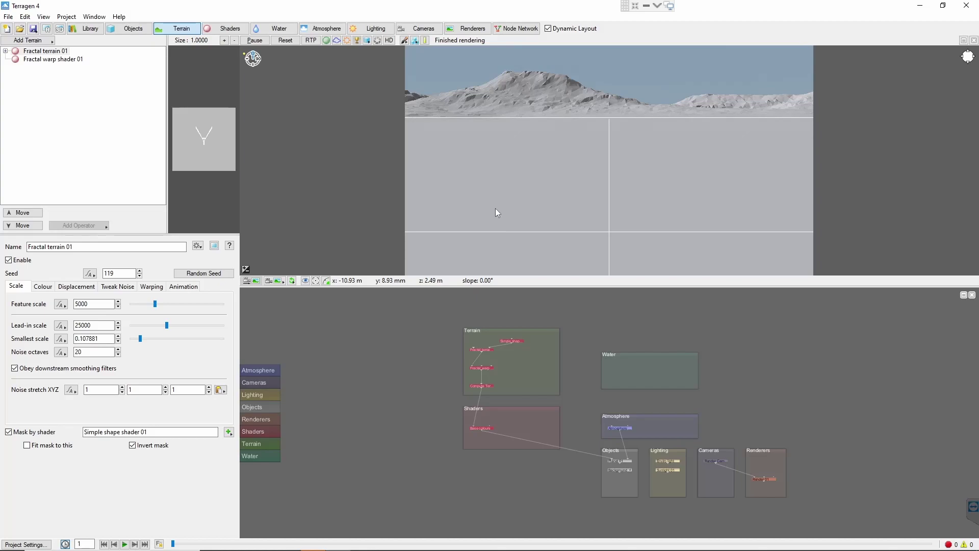
- Tilt the preview toward the sky and turn off atmosphere and clouds in Render 01
left_click(600, 136)
left_click_drag(601, 137, 603, 61)
left_click(467, 28)
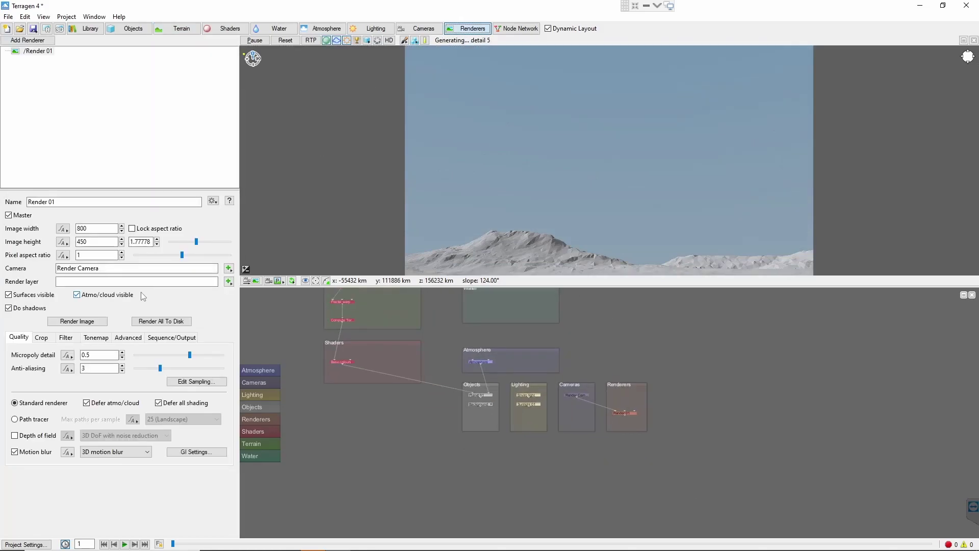
left_click(77, 295)
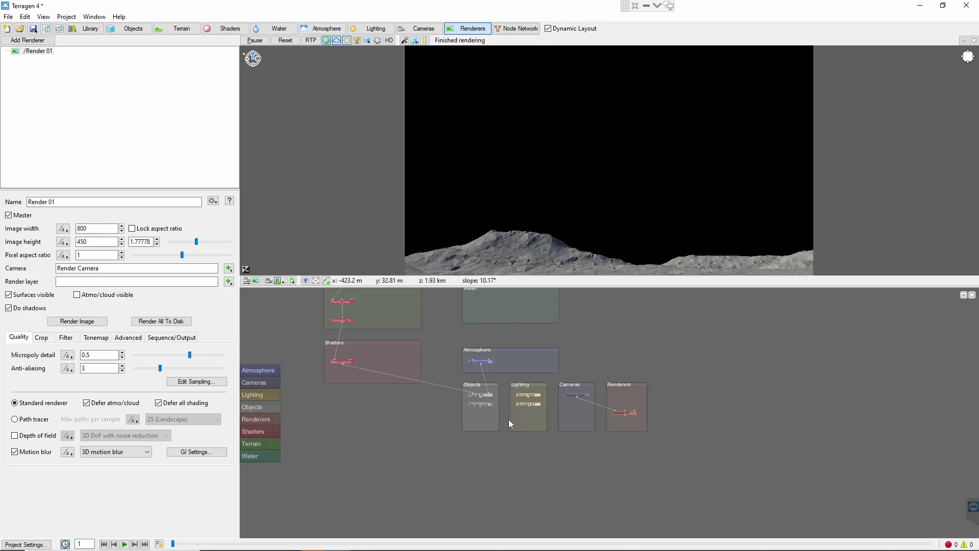
- Inside the Background object's node network, add a Surface layer node
scroll(509, 419, "up", 4)
scroll(473, 397, "up", 3)
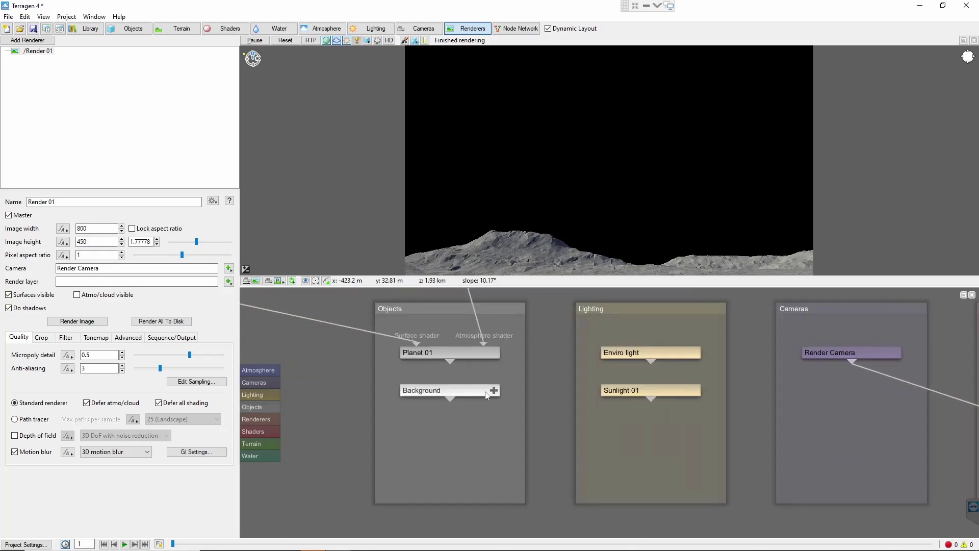
left_click(494, 390)
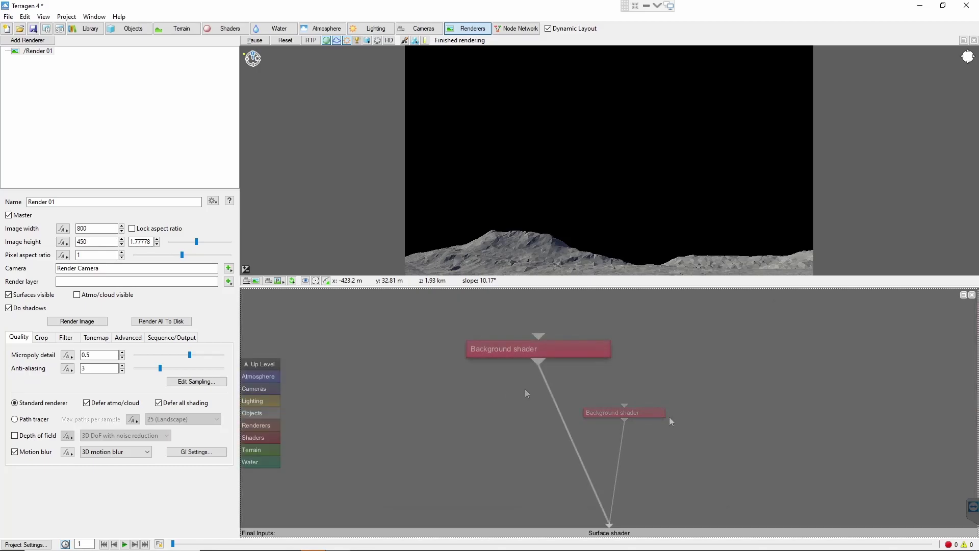
key("Tab")
type("surface")
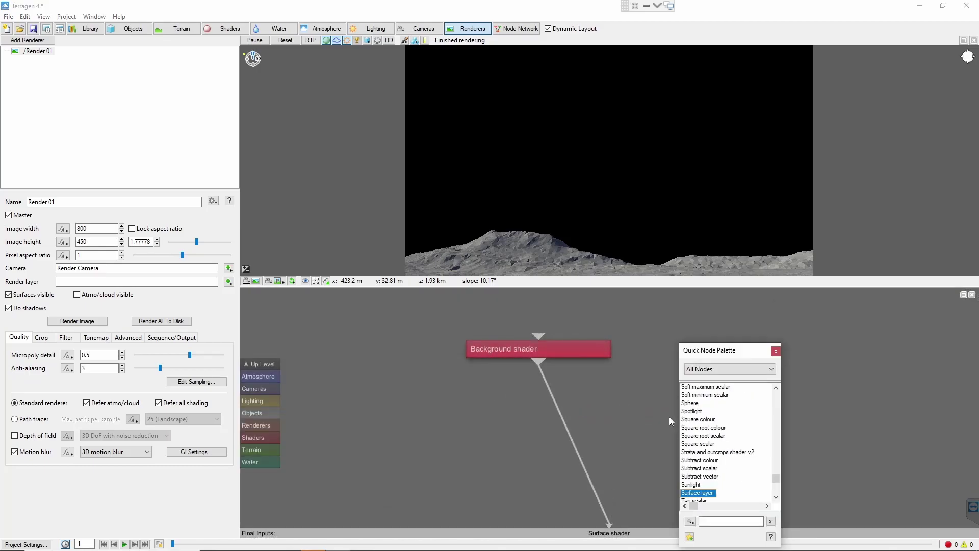
key("Return")
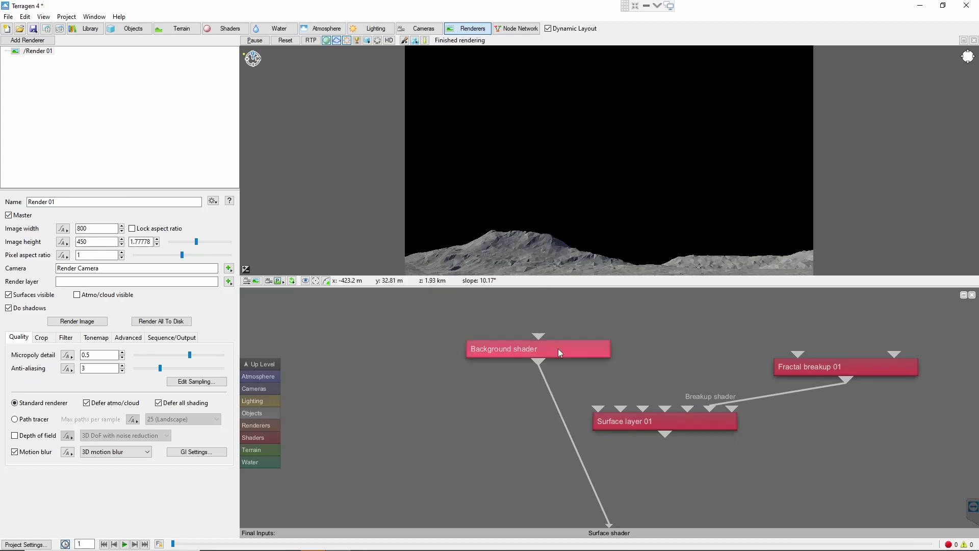
- Wire Surface layer 01 between the Background shader and the surface output, and open its settings
left_click_drag(545, 368, 598, 408)
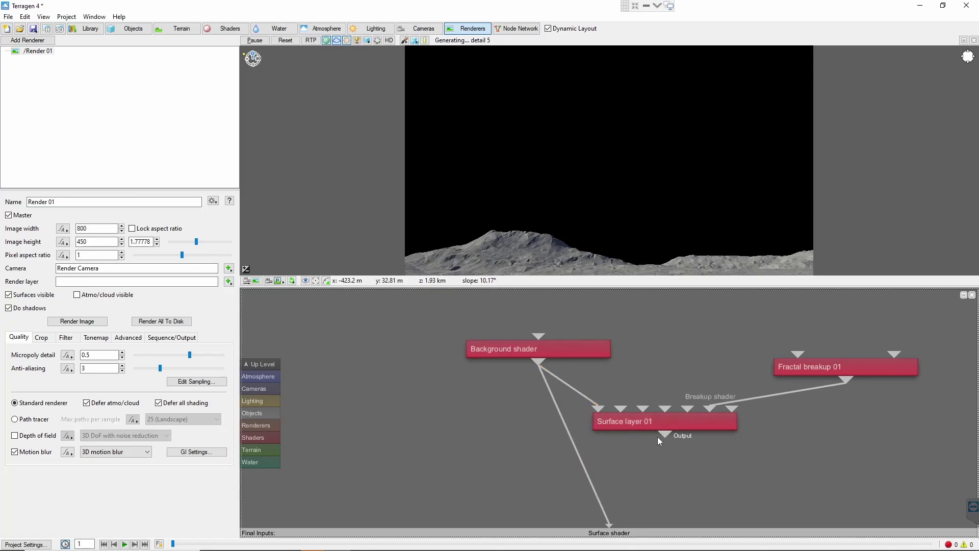
left_click_drag(661, 436, 610, 525)
double_click(620, 420)
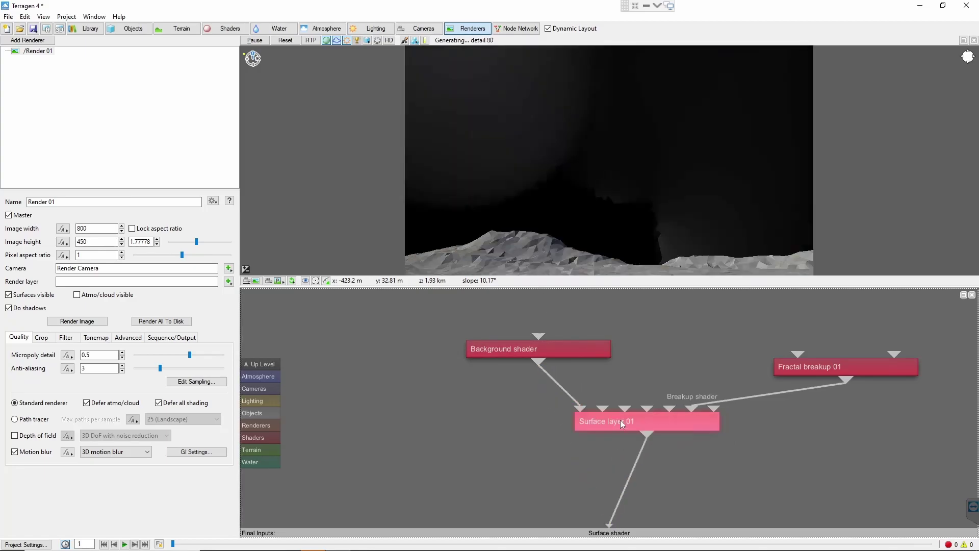
- Rename the surface layer to 'Large Stars' and set its apply colour to 1
left_click(461, 99)
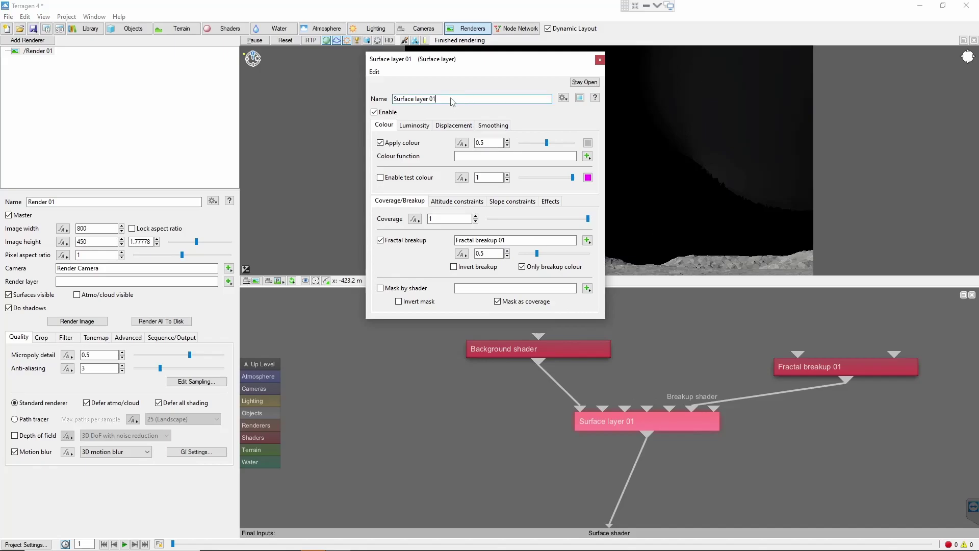
key("ctrl+a")
type("Large Stars")
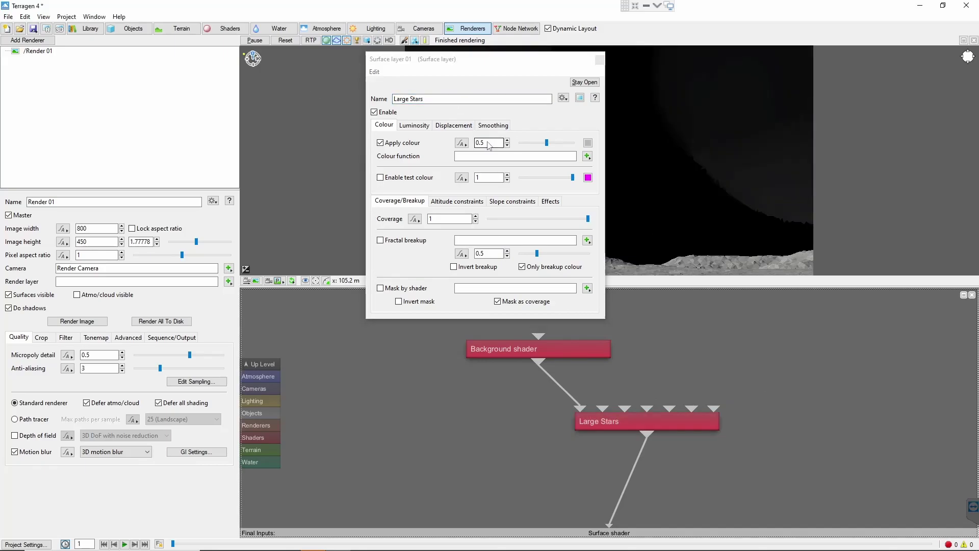
double_click(489, 143)
type("1")
key("Return")
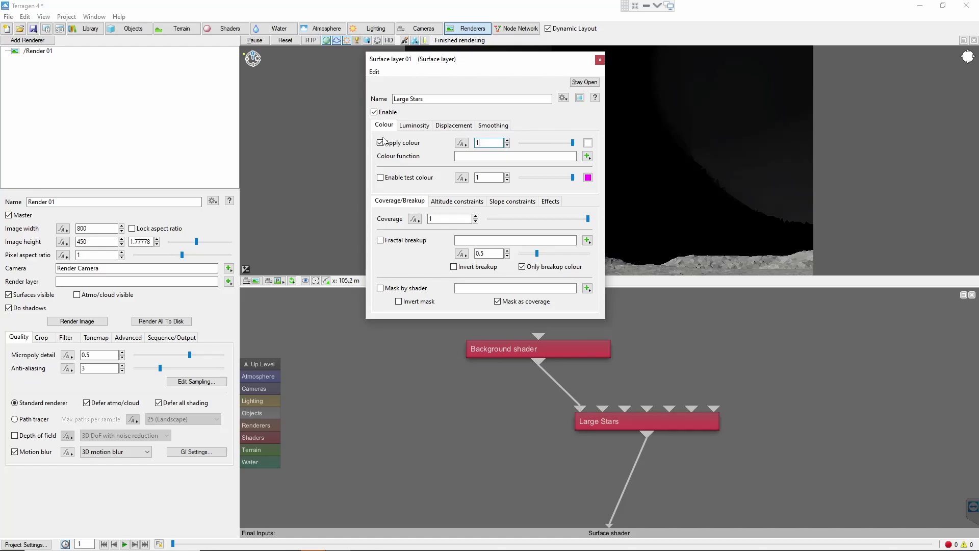
- Make Large Stars luminous with a luminosity strength of 8
left_click(422, 126)
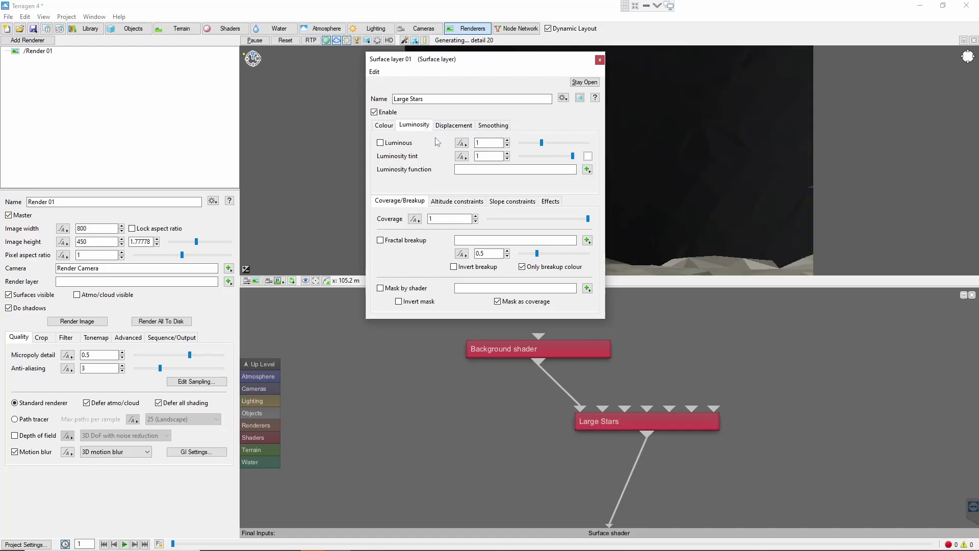
double_click(488, 143)
type("8")
key("Return")
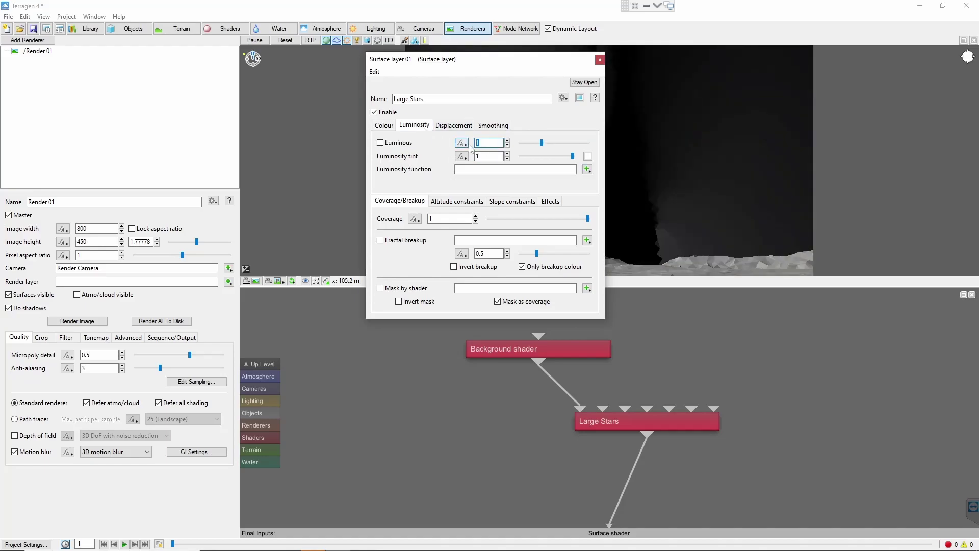
left_click(379, 142)
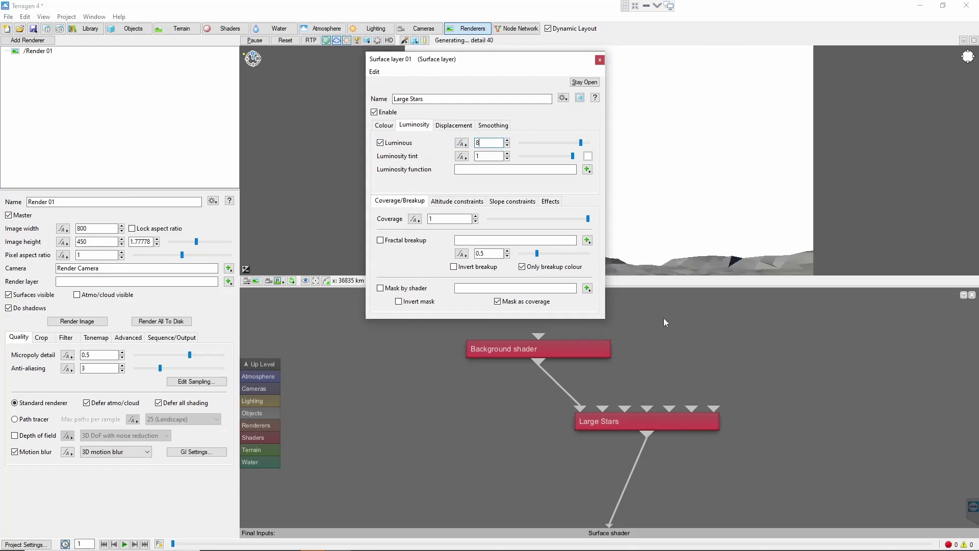
left_click_drag(697, 329, 696, 378)
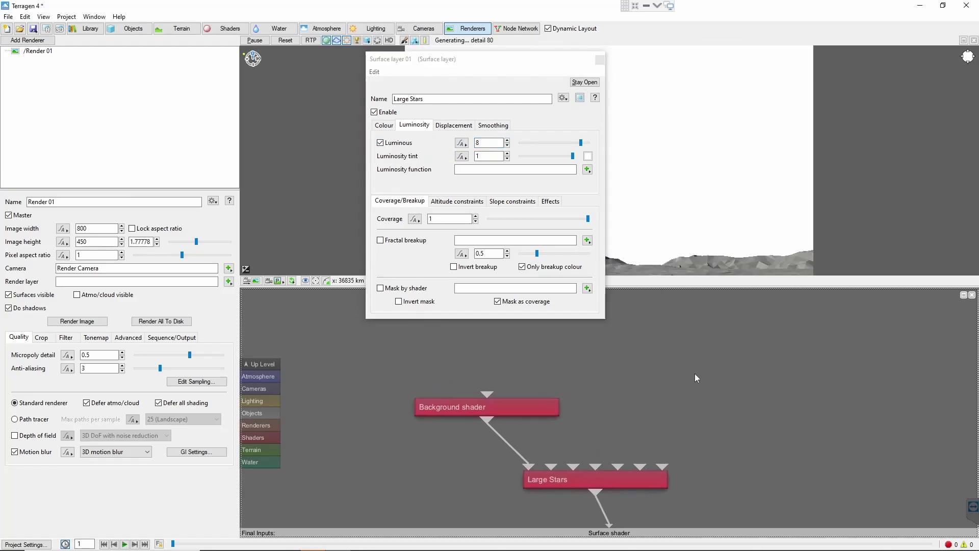
- Add a Power fractal shader v3 feeding Large Stars' colour and luminosity functions, and open it
key("Tab")
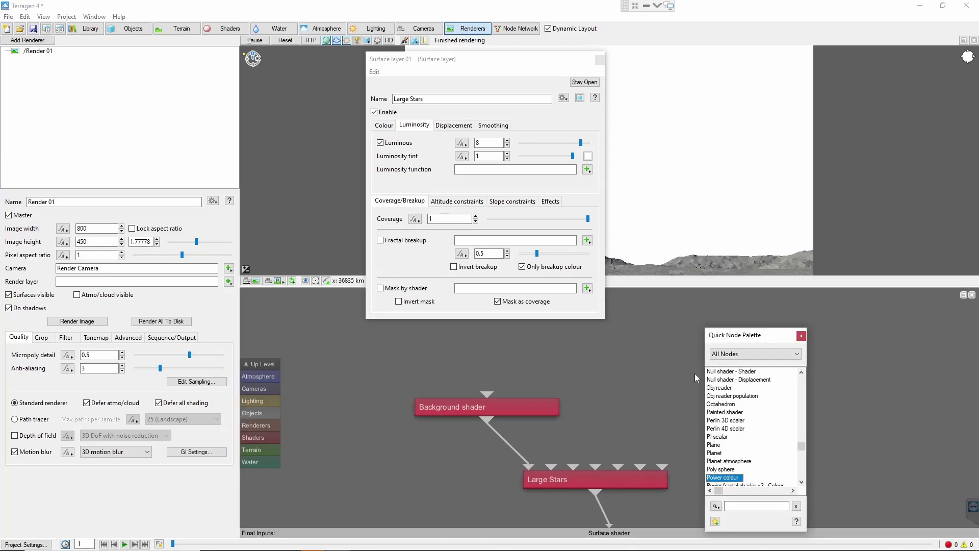
key("Down")
key("Return")
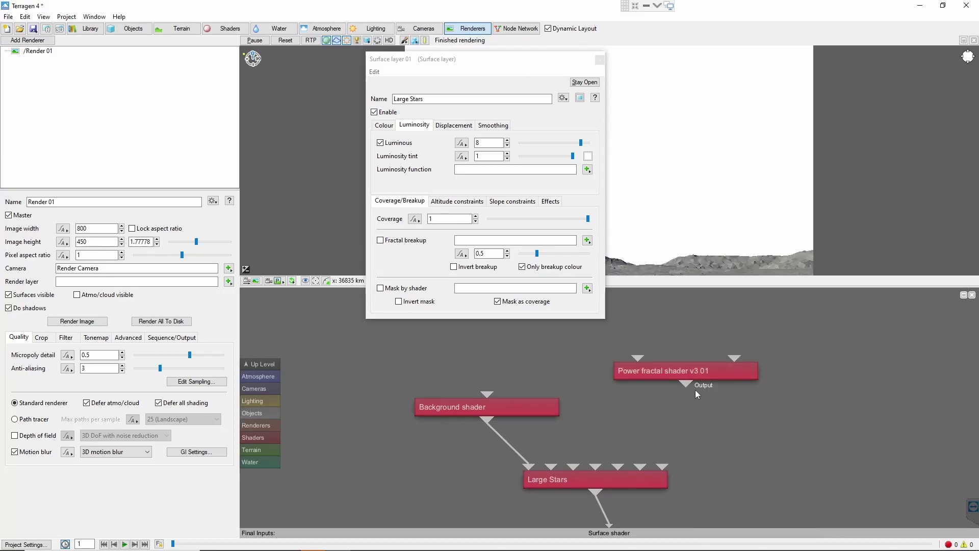
left_click_drag(681, 386, 551, 466)
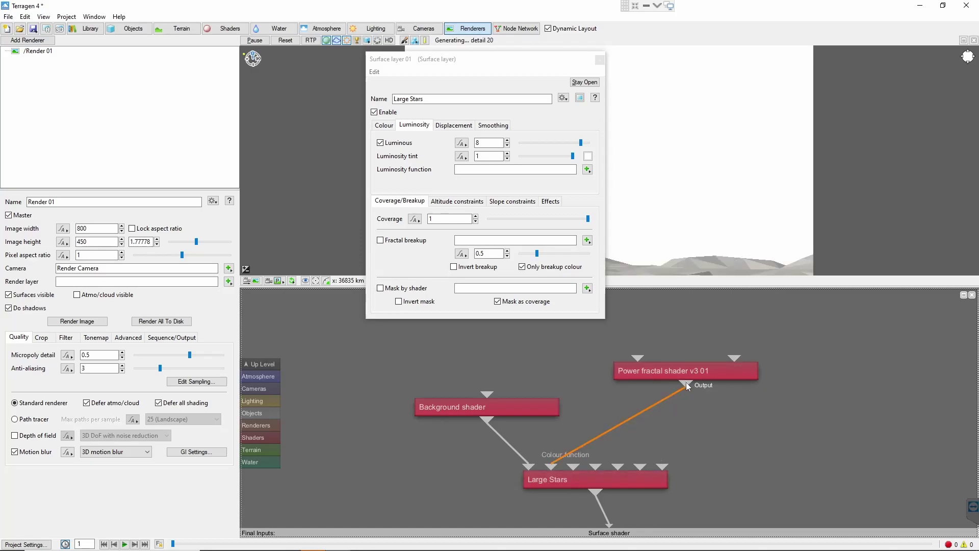
left_click_drag(687, 383, 577, 465)
double_click(663, 371)
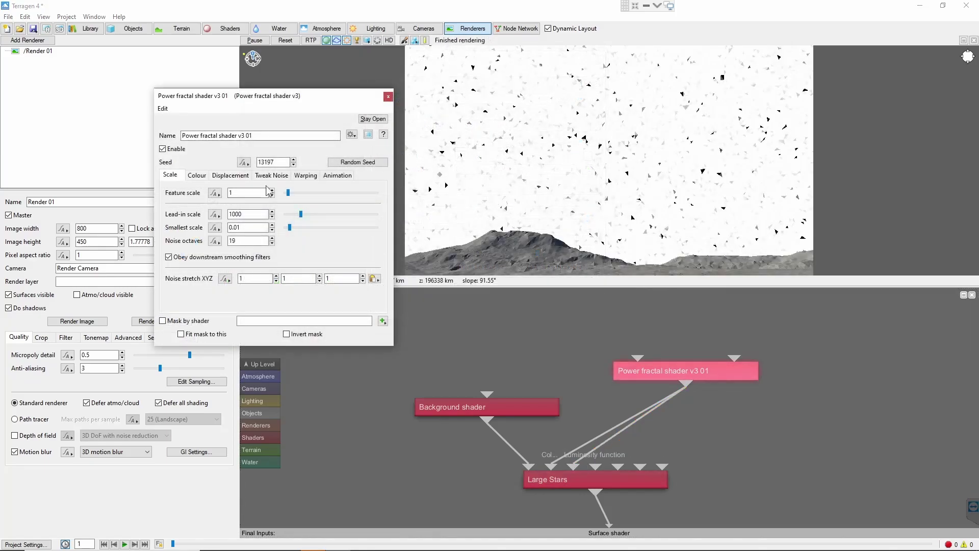
- Give the power fractal feature scale 500000, lead-in scale 800000 and smallest scale 500000
double_click(260, 193)
type("500")
key("Return")
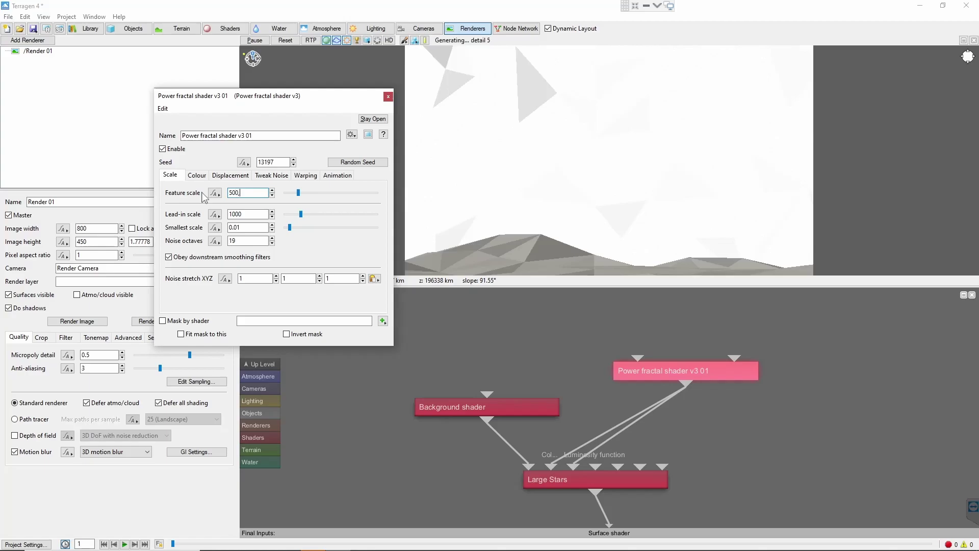
type("000")
key("Return")
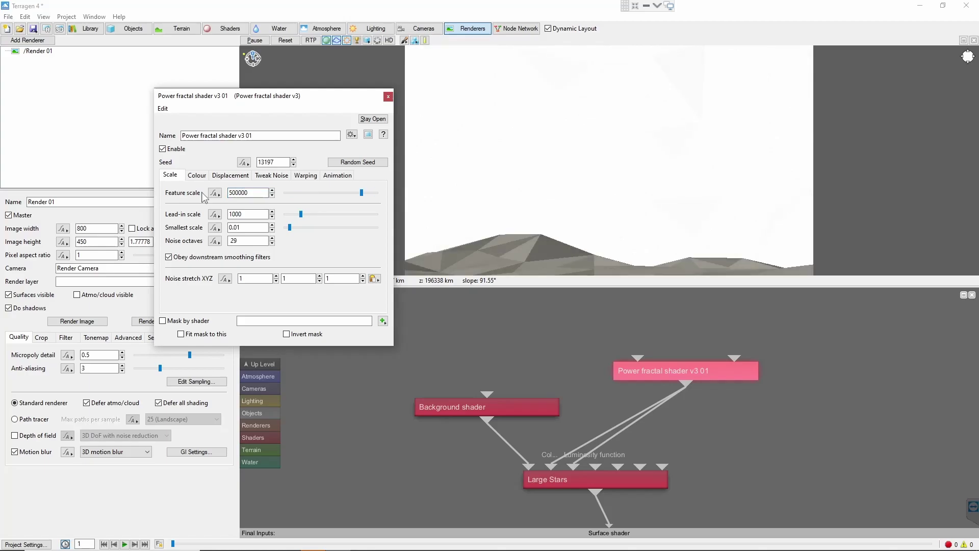
key("Tab")
type("800000")
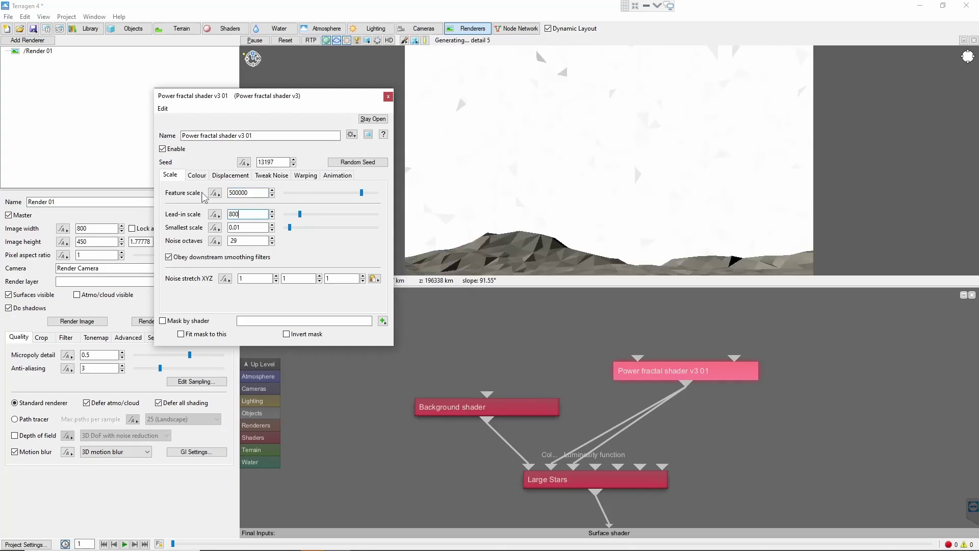
key("Return")
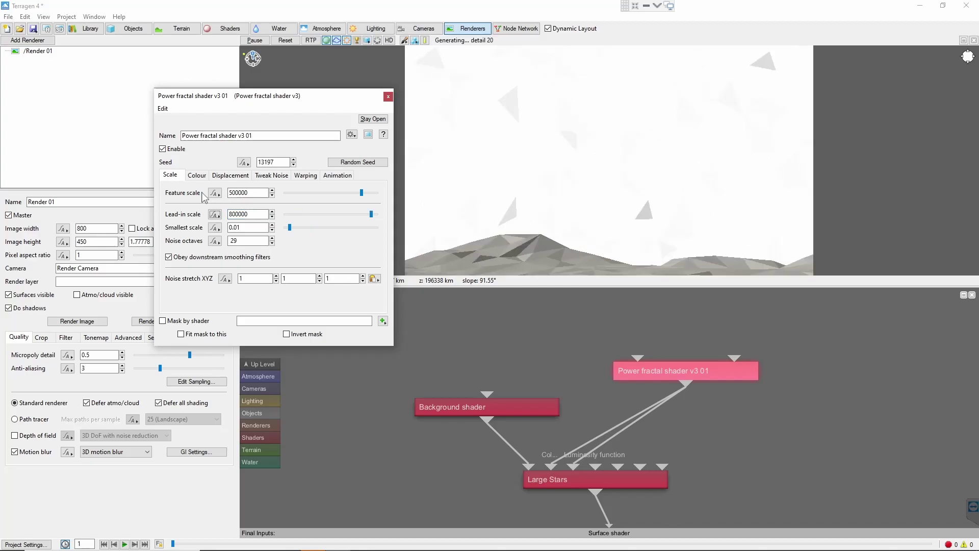
key("Tab")
type("50000")
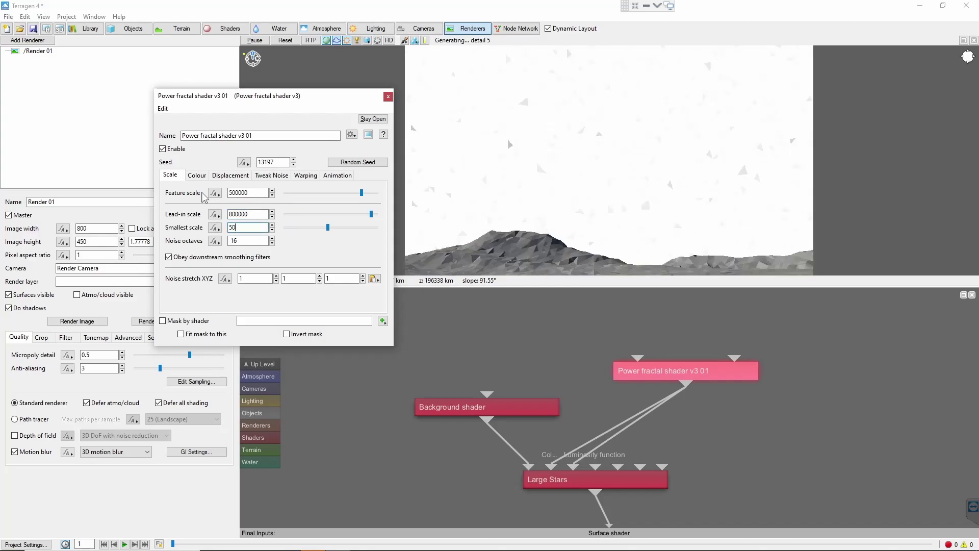
key("Return")
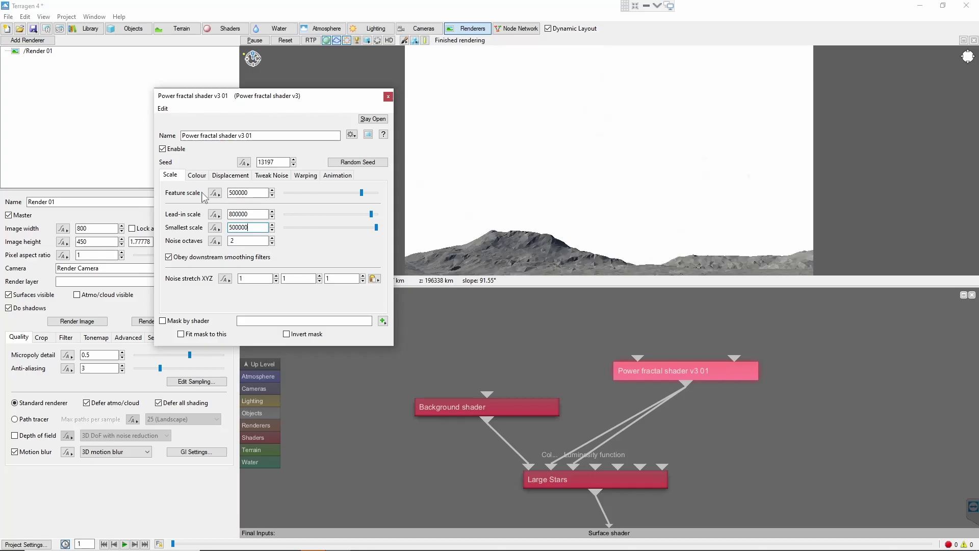
- Set the power fractal's colour contrast to 1 and colour offset to -0.9
left_click(198, 176)
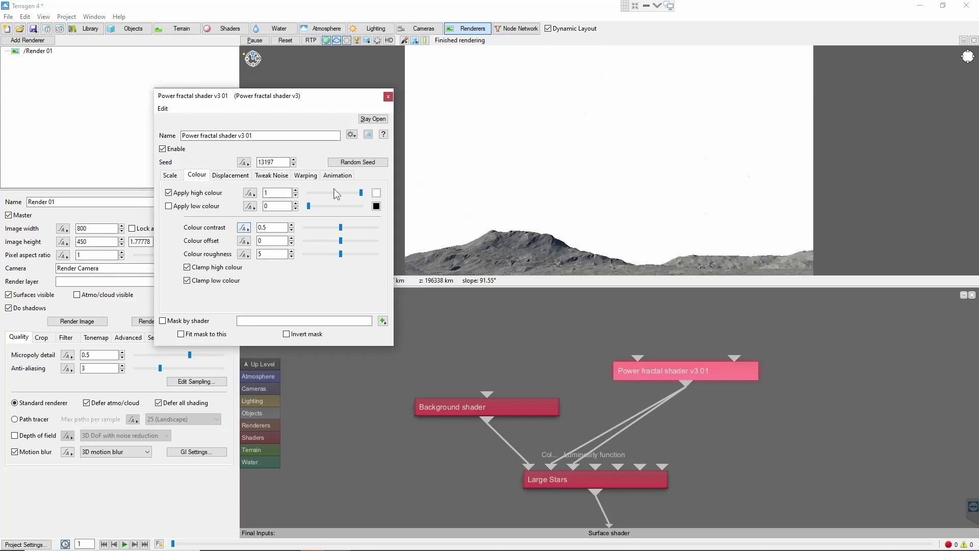
left_click_drag(340, 228, 435, 230)
double_click(274, 242)
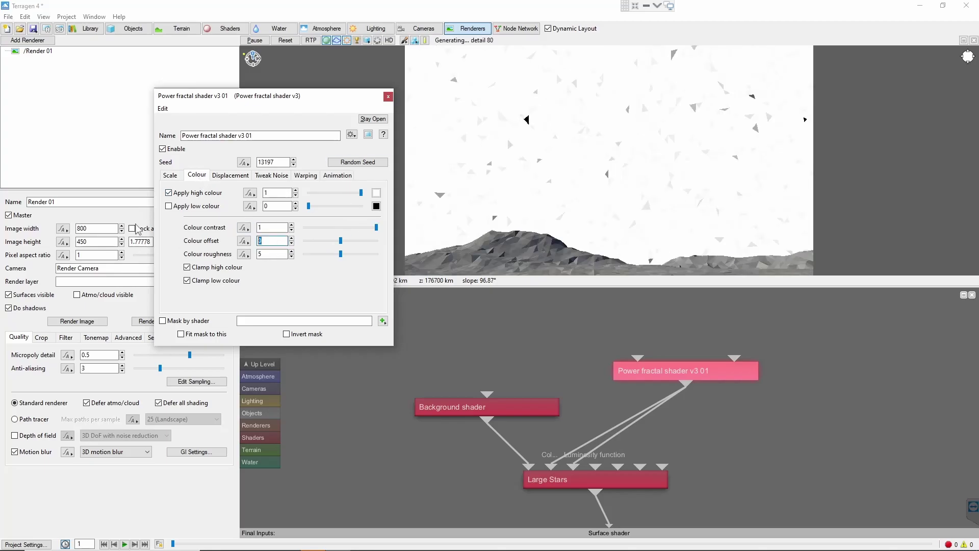
type("-0.9")
key("Return")
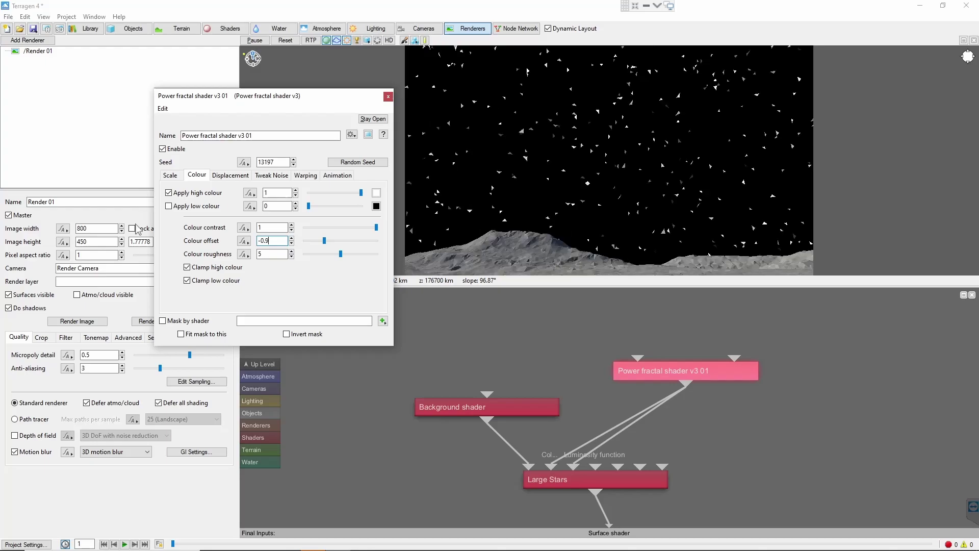
- Switch the power fractal's noise flavour to Voronoi billows
left_click(271, 174)
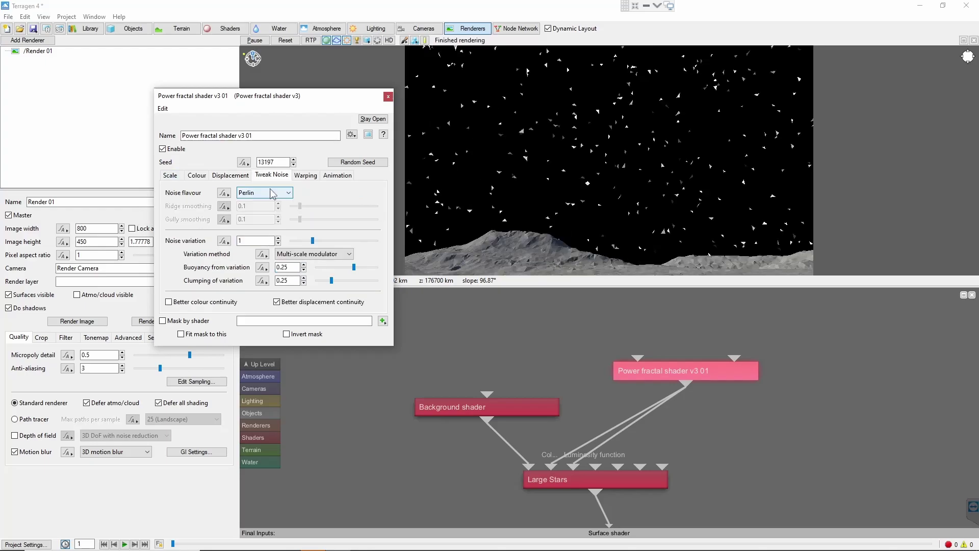
left_click(272, 193)
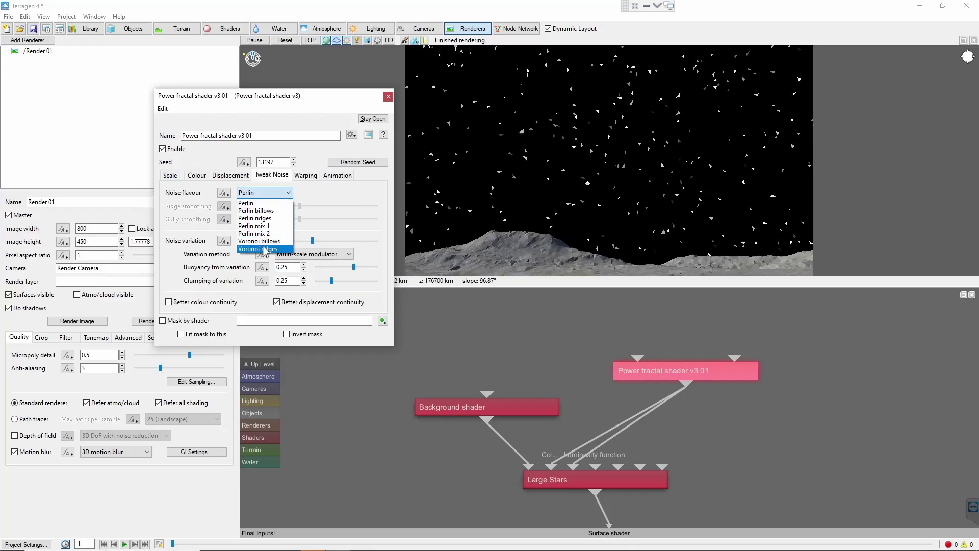
left_click(264, 243)
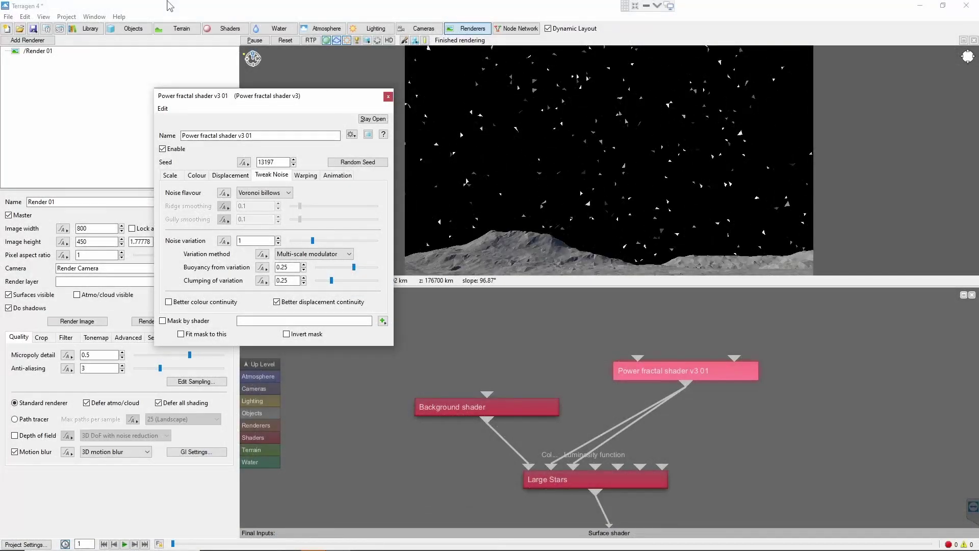
left_click_drag(853, 388, 772, 361)
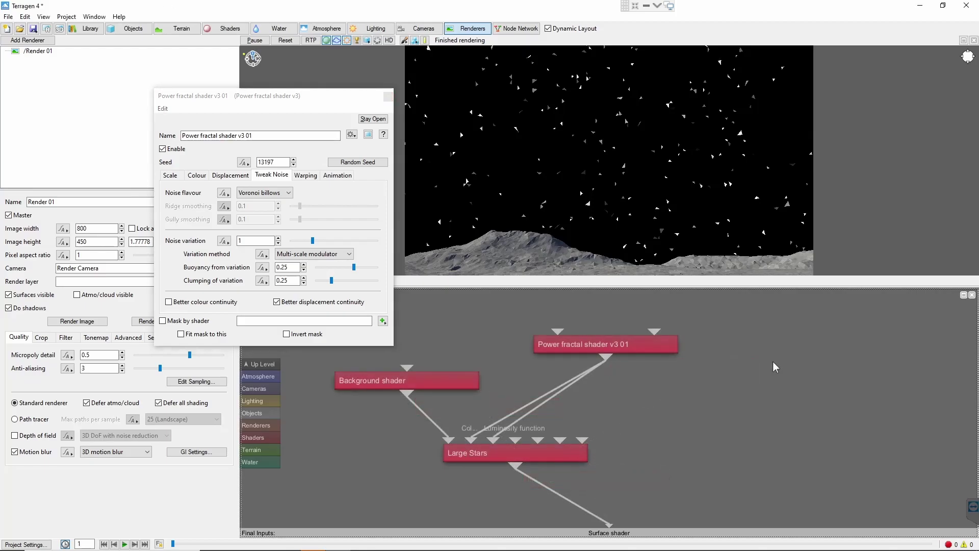
- Add Power fractal shader v3 02 and place its duplicate, v3 02_1, beneath it
key("Tab")
key("Return")
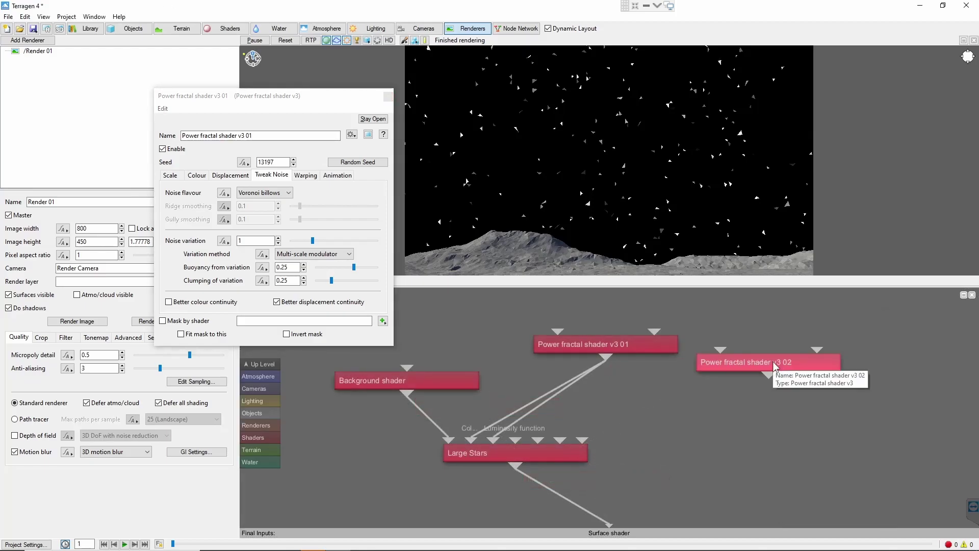
key("ctrl+d")
left_click_drag(609, 413, 769, 416)
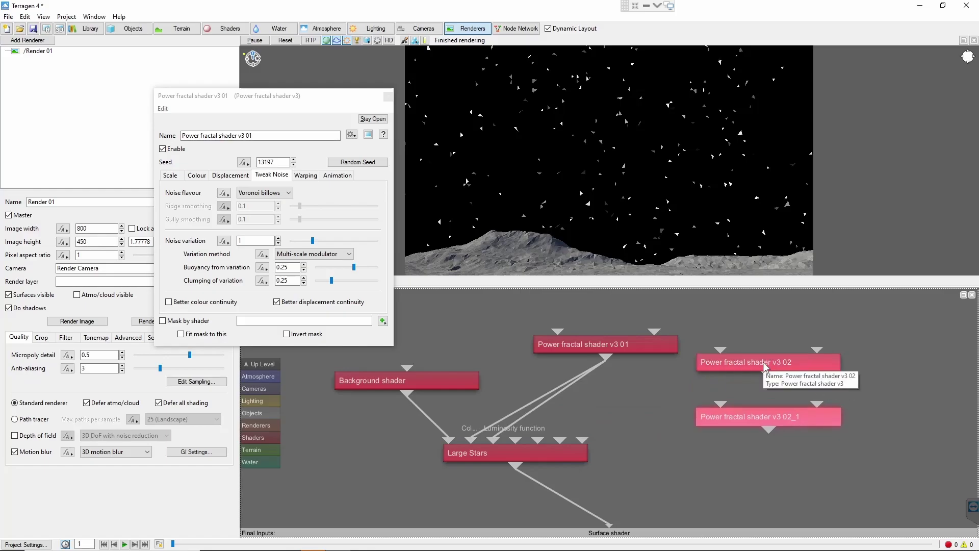
- Use v3 02 as the mask of v3 02_1 and give 02_1 Perlin billows noise
left_click(765, 364)
left_click_drag(768, 378, 816, 404)
left_click(787, 415)
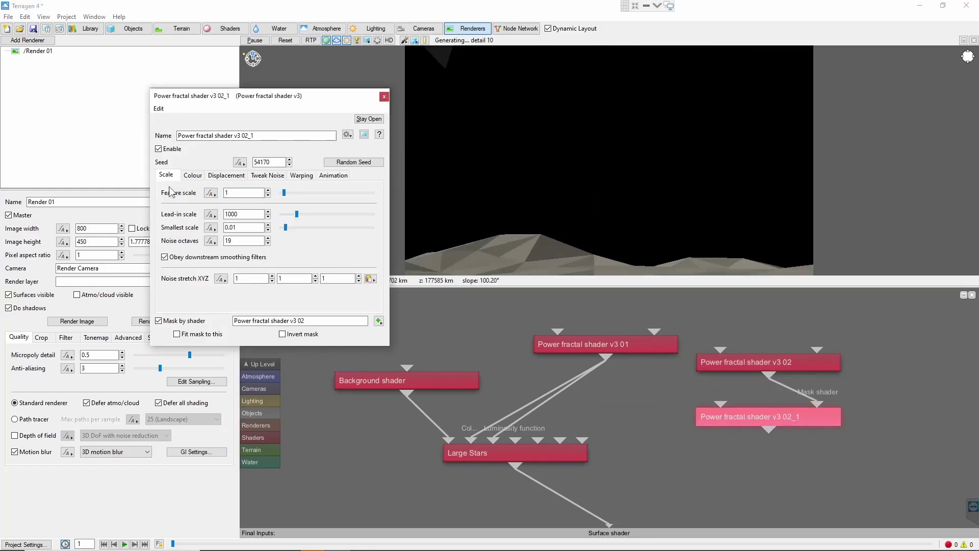
left_click(262, 174)
left_click(270, 194)
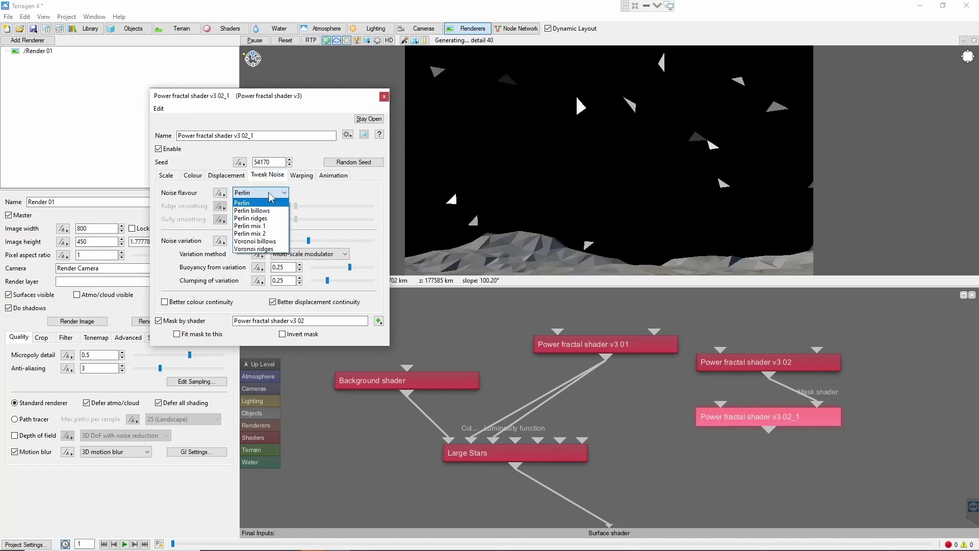
left_click(255, 219)
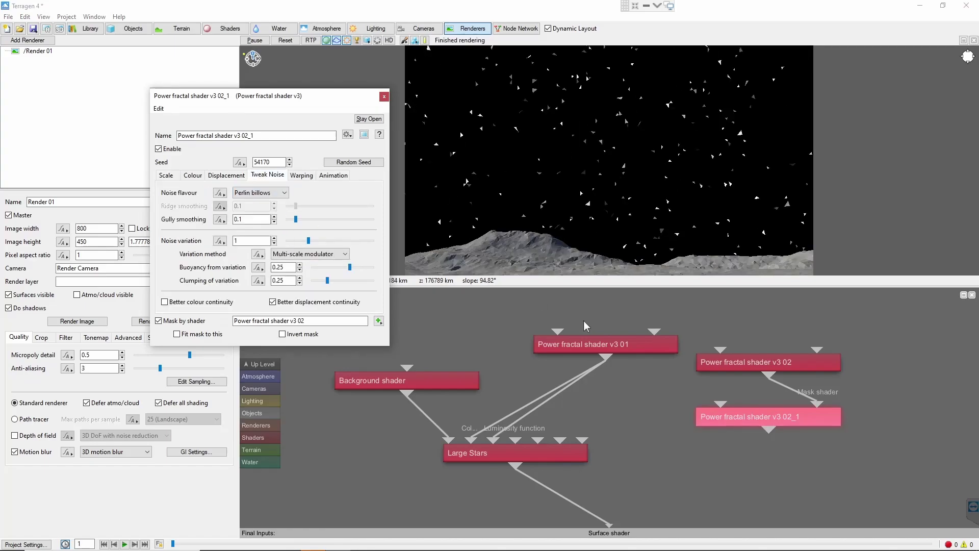
left_click(770, 366)
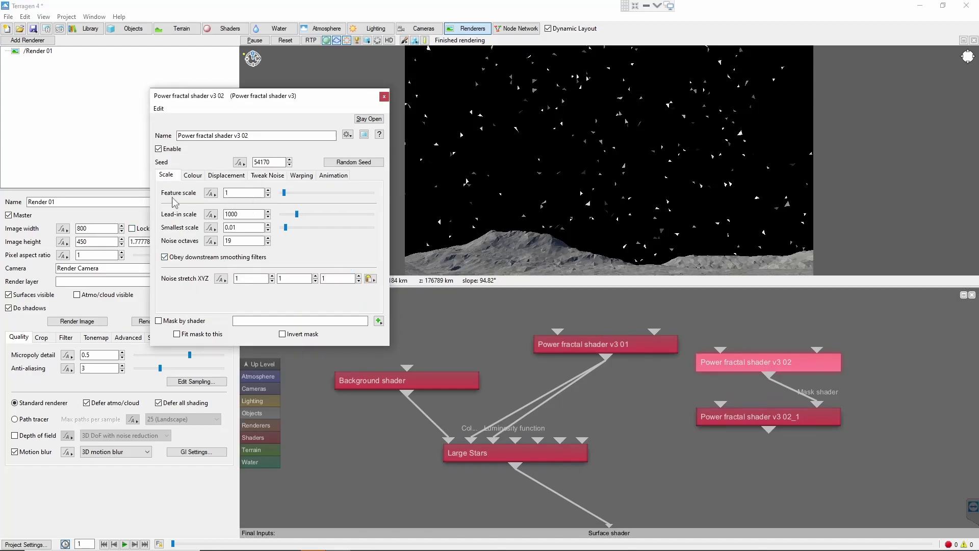
- Set v3 02's feature scale to 1e5, lead-in to 1e7 and smallest scale to 1e6
double_click(244, 193)
type("1e5")
key("Tab")
type("1e7")
double_click(244, 226)
type("1e6")
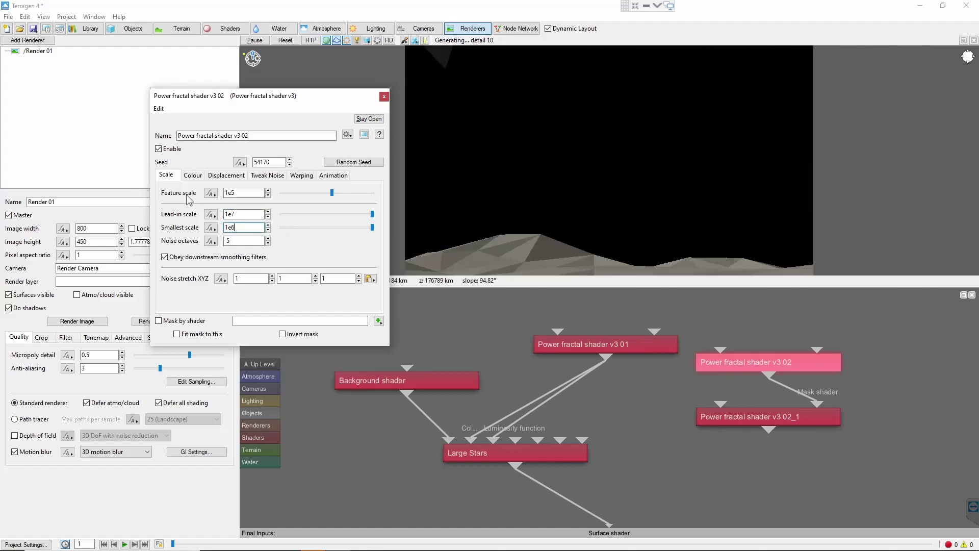
- Set v3 02_1's feature scale to 1e7, lead-in to 1e8 and smallest scale to 1e6
left_click(808, 417)
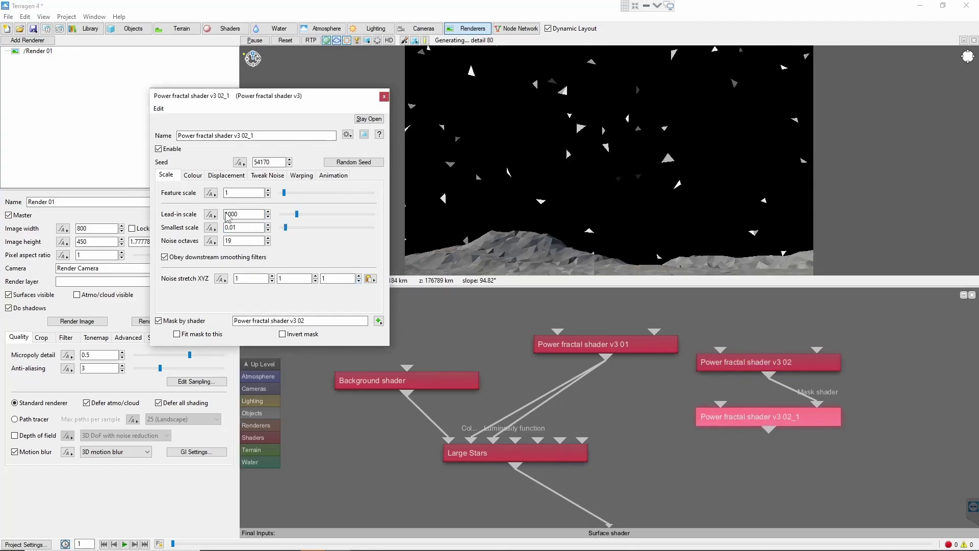
double_click(244, 192)
type("1e7")
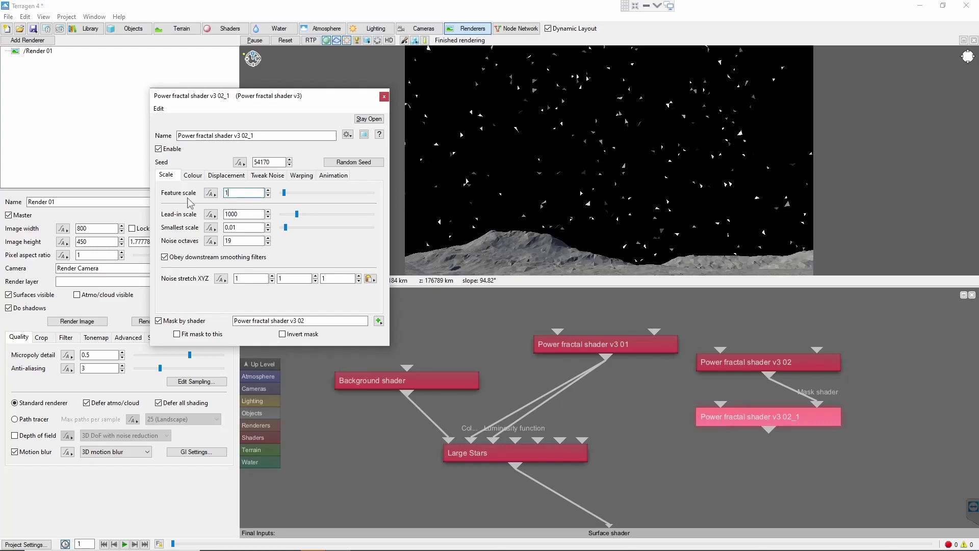
key("Tab")
type("1e8")
key("Tab")
type("1e6")
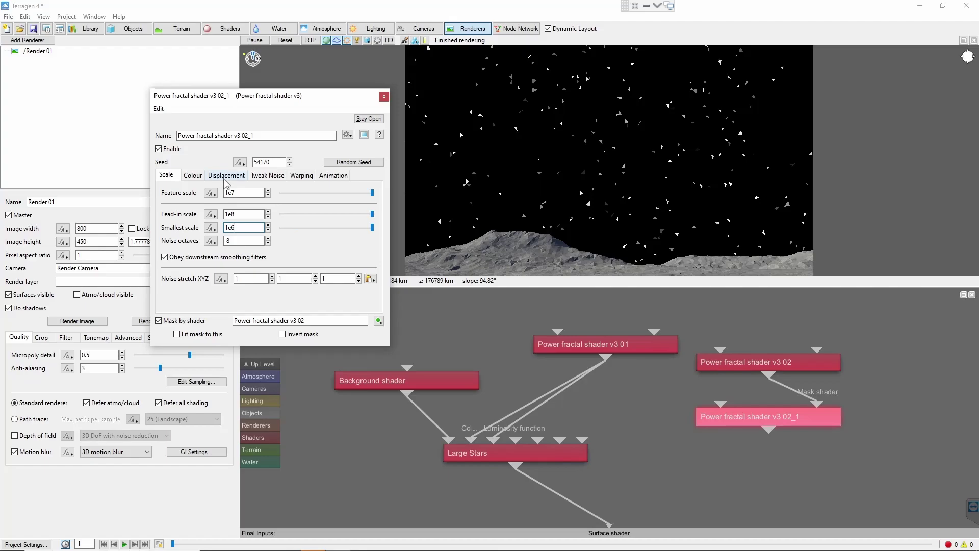
- Adjust v3 02_1's colour offset and keep its lead-in warp effect at None
left_click(193, 175)
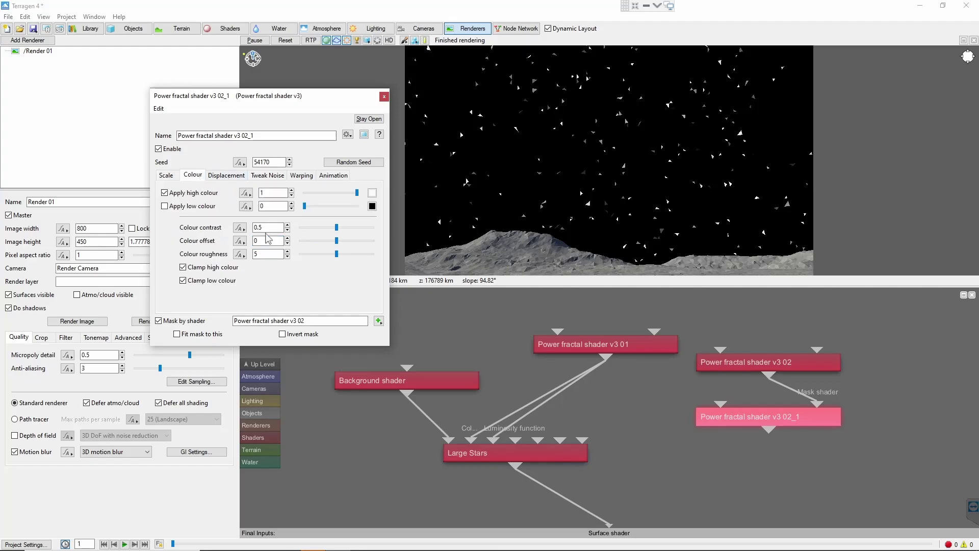
double_click(268, 241)
type("-0.4")
left_click(301, 175)
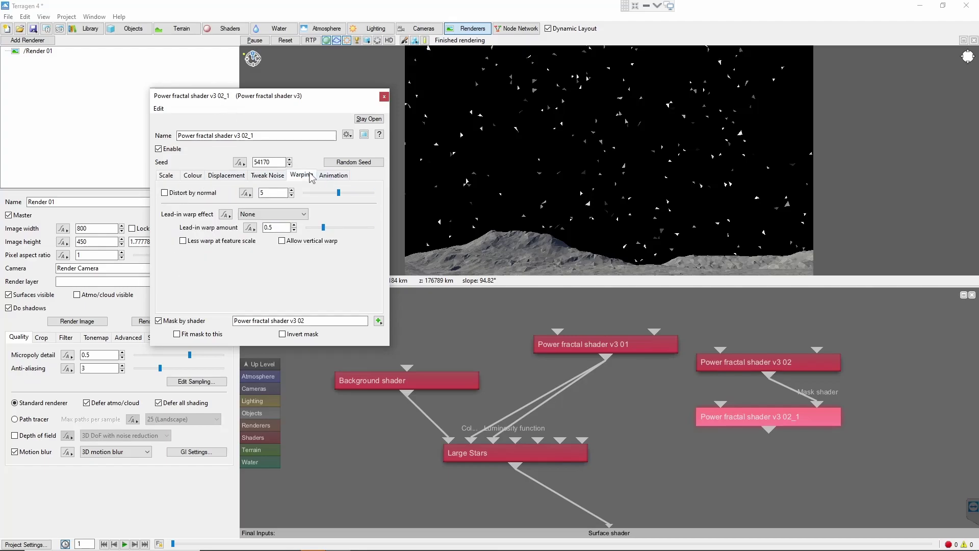
left_click(301, 214)
left_click(294, 234)
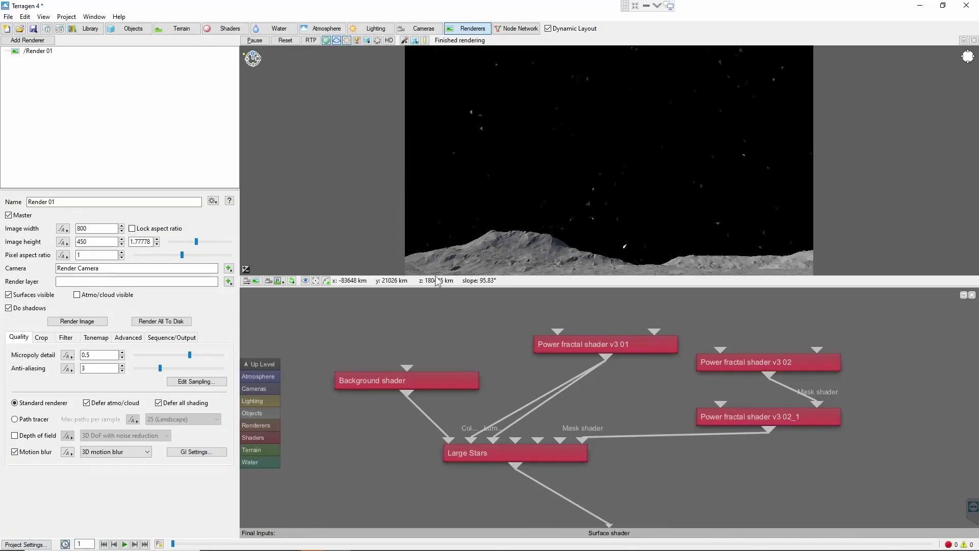
- Duplicate the Large Stars node group and chain Large Stars into Large Stars_1
left_click_drag(436, 378, 403, 293)
scroll(469, 351, "down", 3)
key("ctrl+c")
key("ctrl+v")
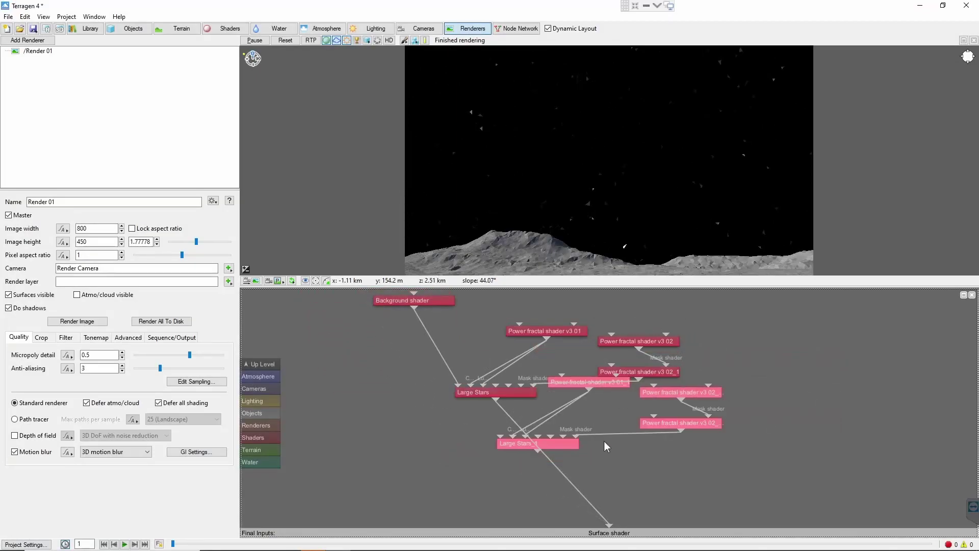
left_click_drag(562, 446, 601, 478)
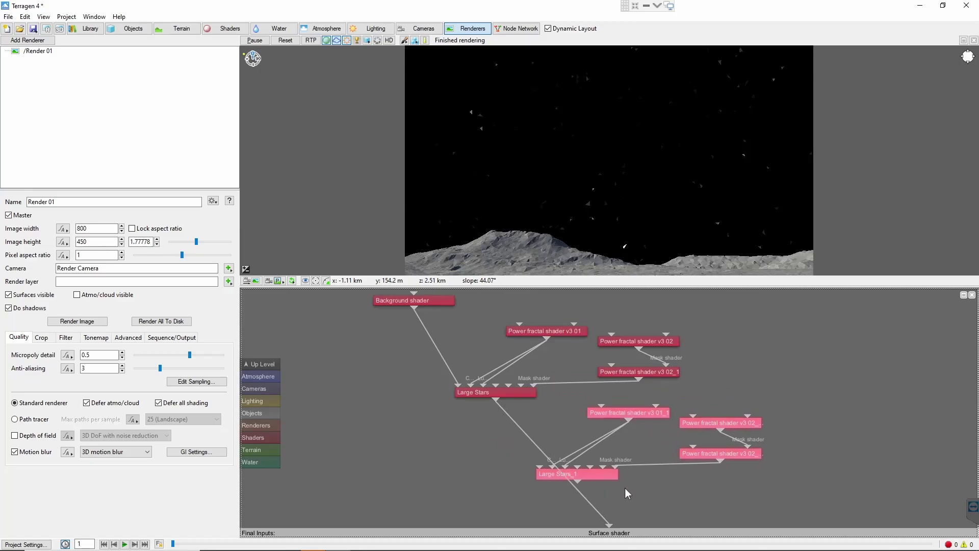
left_click(629, 491)
left_click_drag(495, 399, 539, 468)
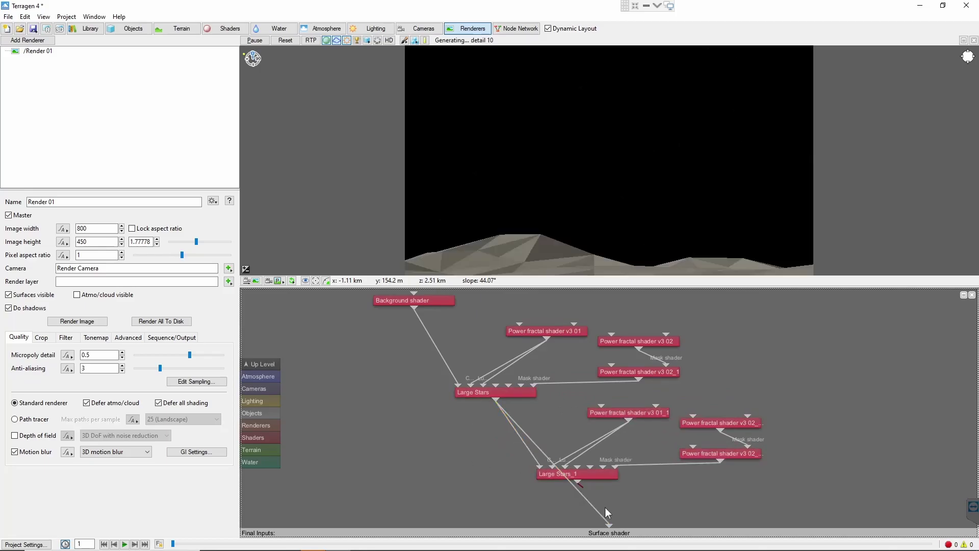
- Set Large Stars_1's Luminous value to 6
double_click(595, 473)
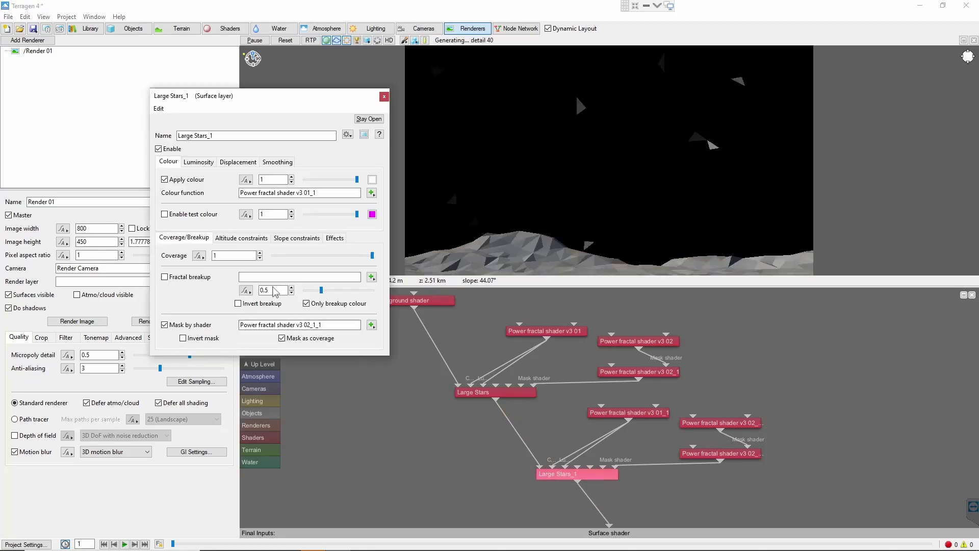
left_click(198, 161)
double_click(265, 180)
type("8")
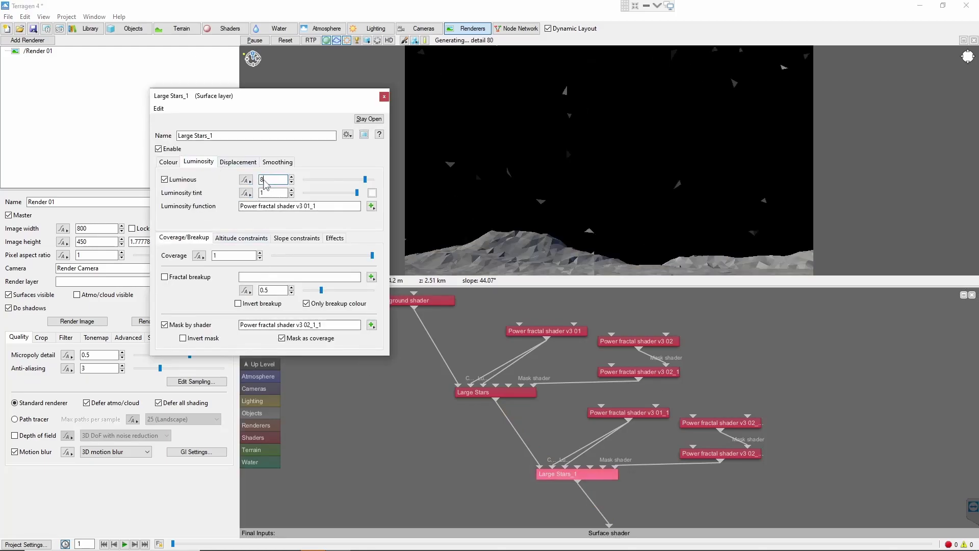
key("BackSpace")
type("6")
key("Return")
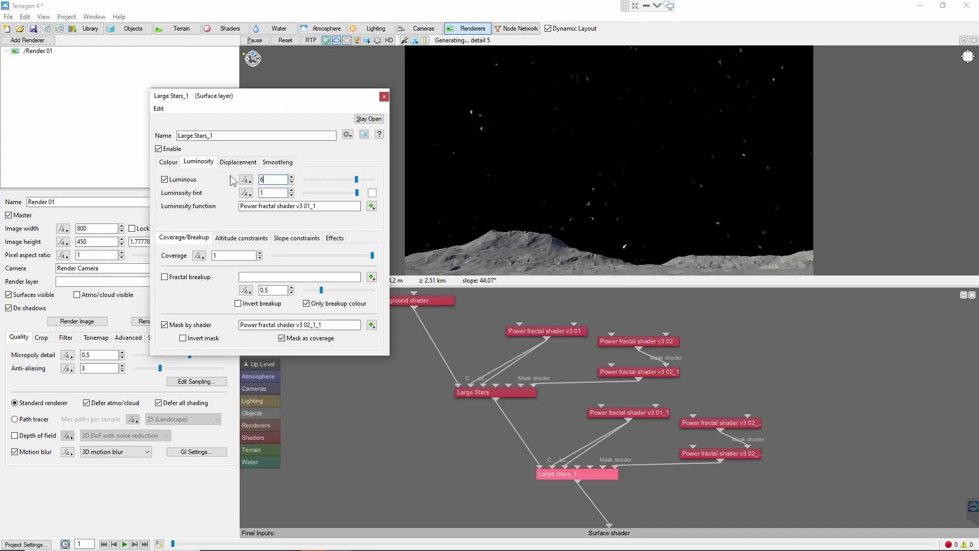
double_click(606, 412)
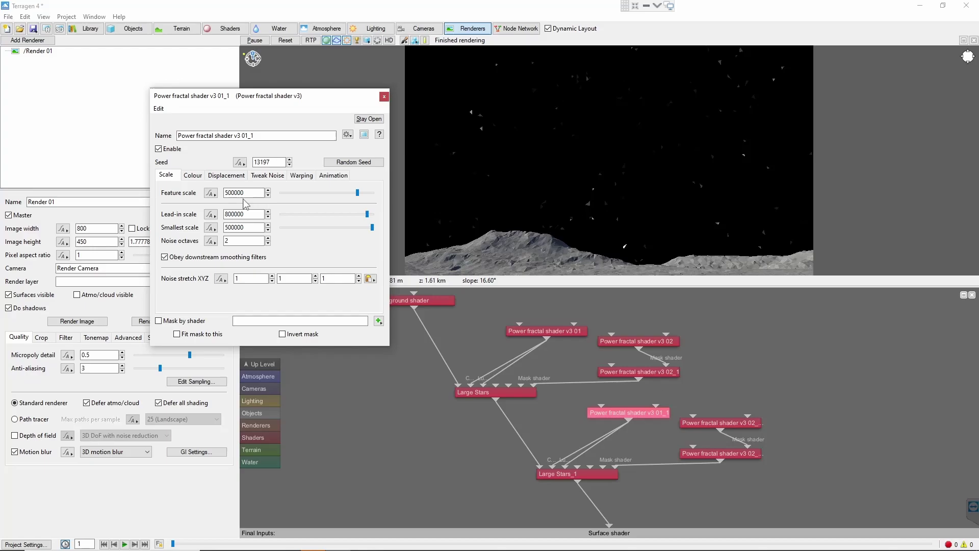
- Set Power fractal shader v3 01_1's feature, lead-in and smallest scales to 1e5
left_click(225, 194)
double_click(225, 194)
type("1e5")
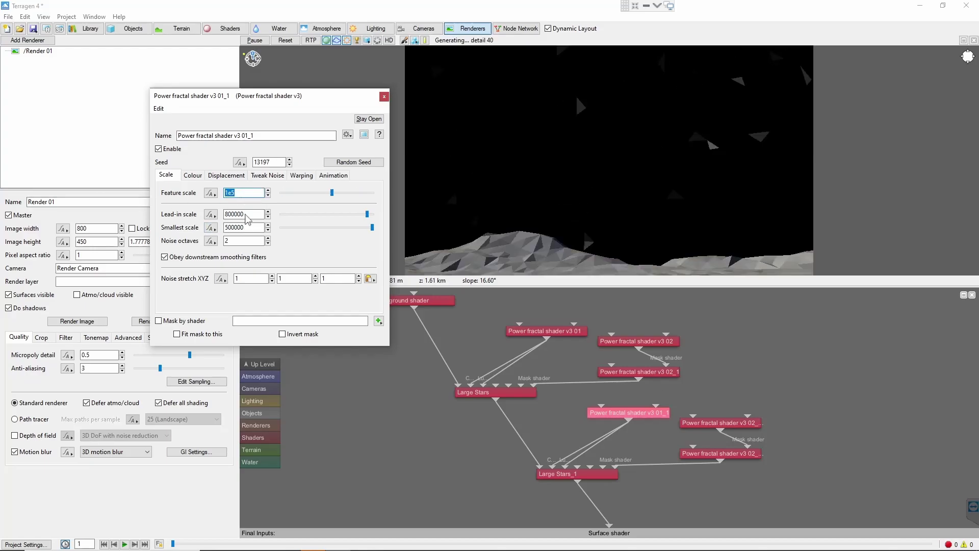
double_click(243, 214)
type("1e5")
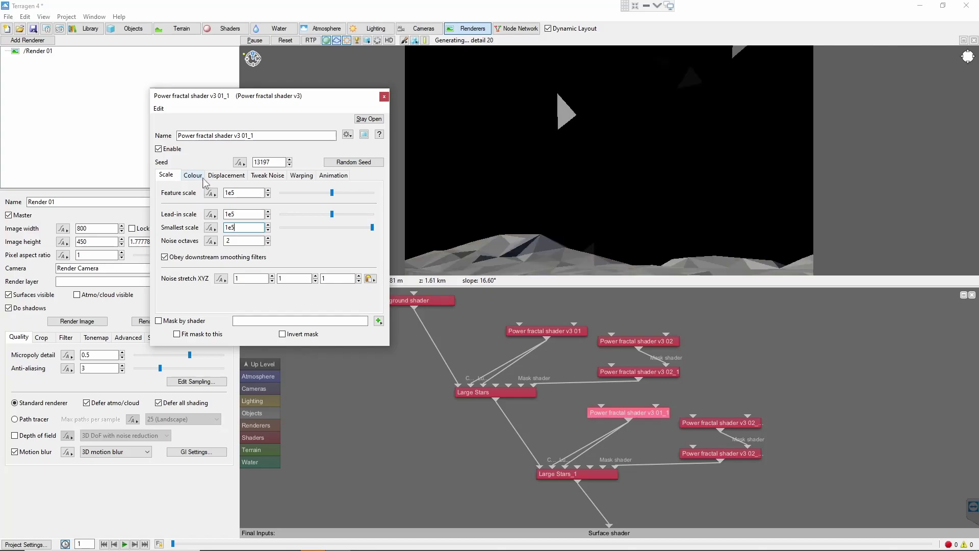
- Change v3 01_1's colour offset to -0.95
left_click(193, 175)
left_click(270, 240)
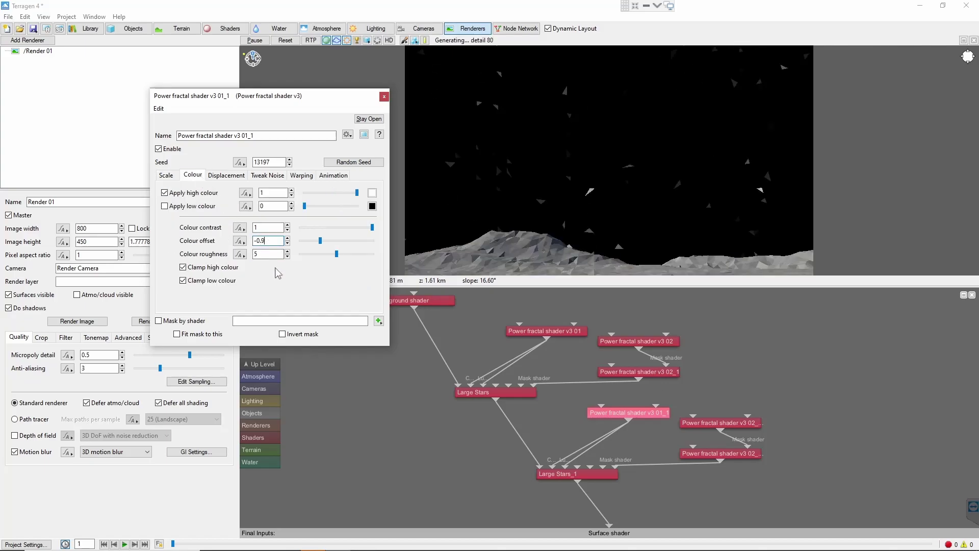
type("5")
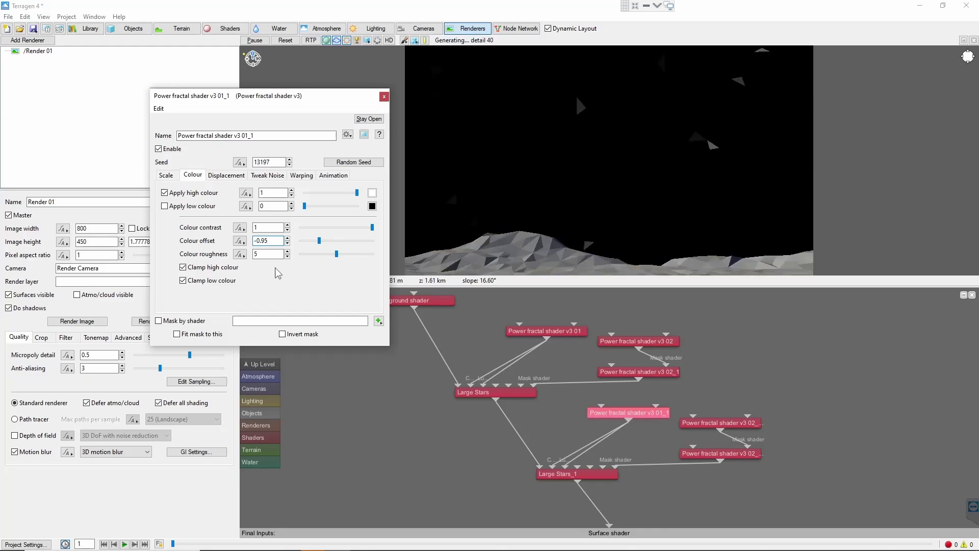
- Give shader v3 02_1_1_1 feature scale 1e8, lead-in scale 1e9 and 12 octaves
double_click(704, 427)
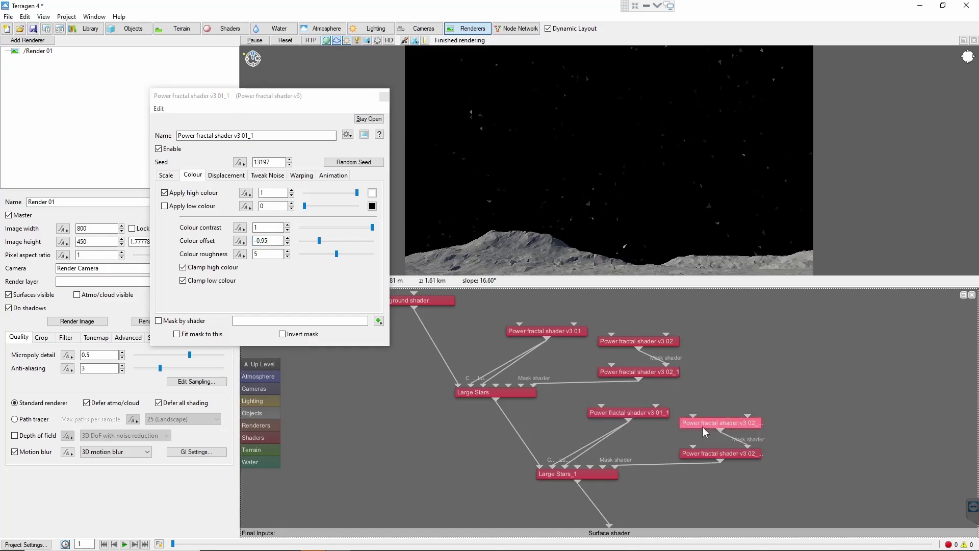
type("1e8")
key("Tab")
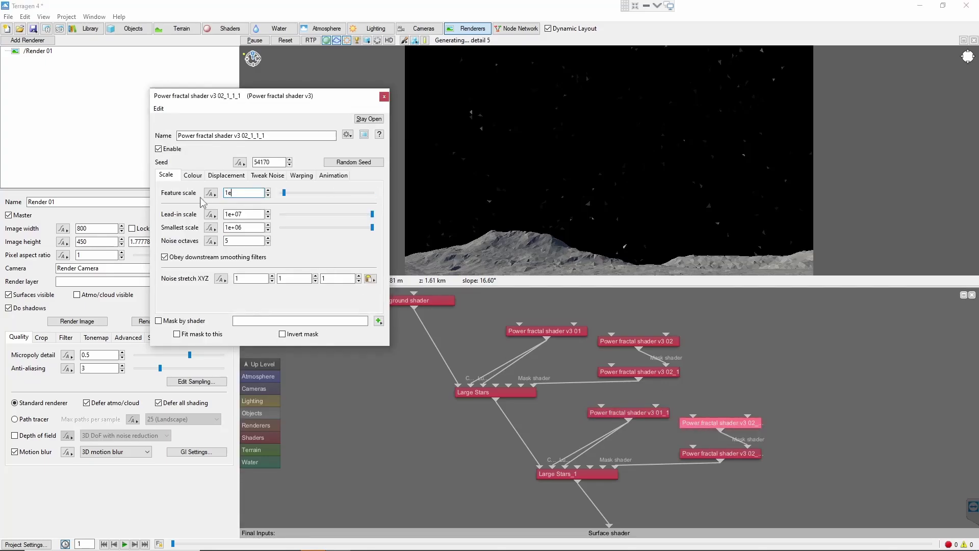
type("1e9")
key("Tab")
key("Tab")
type("12")
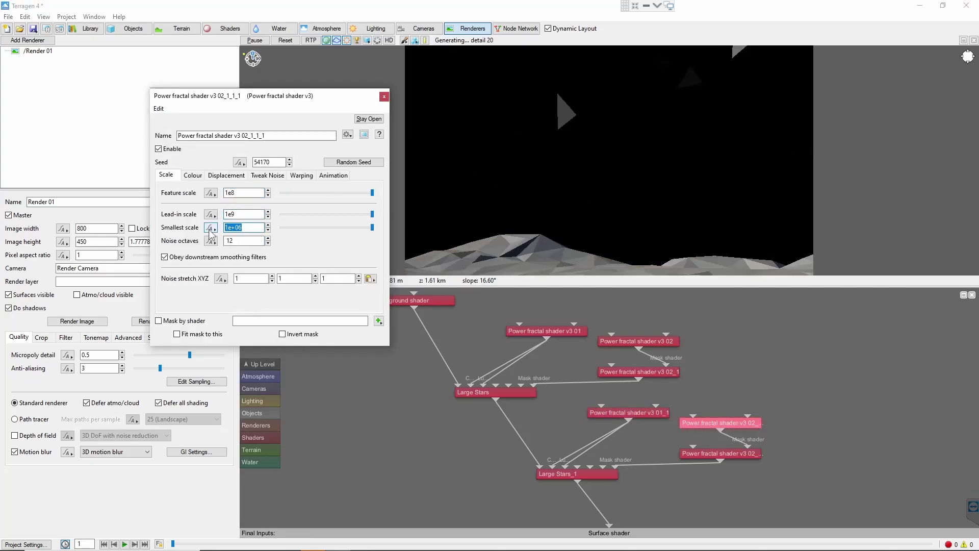
key("shift+Tab")
- Set the lower copied shader's colour offset to 0
left_click(705, 457)
left_click(705, 454)
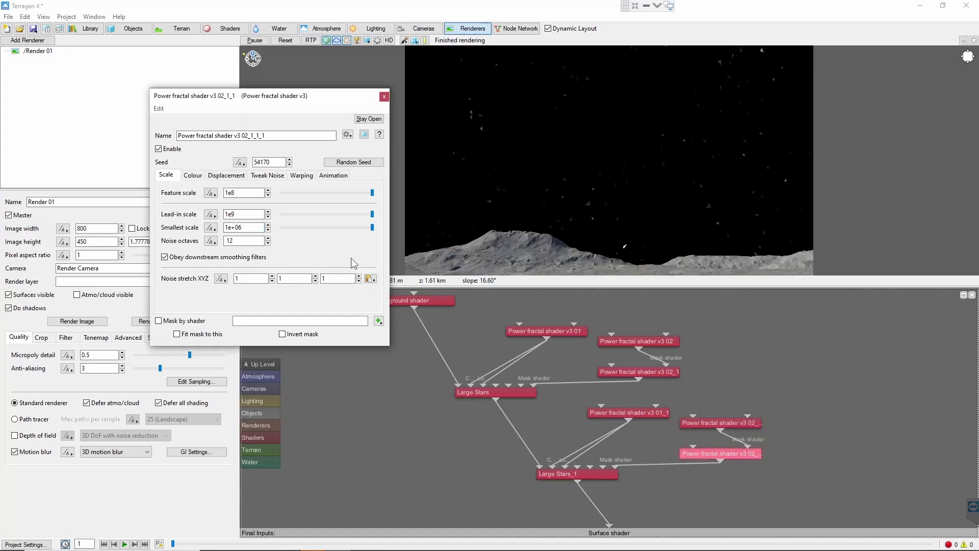
left_click(193, 175)
double_click(262, 240)
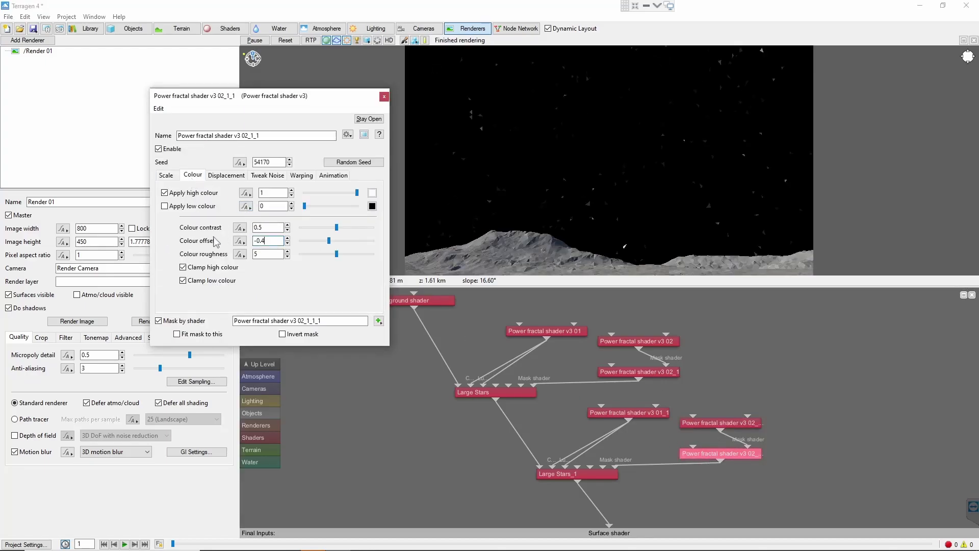
type("0")
key("Return")
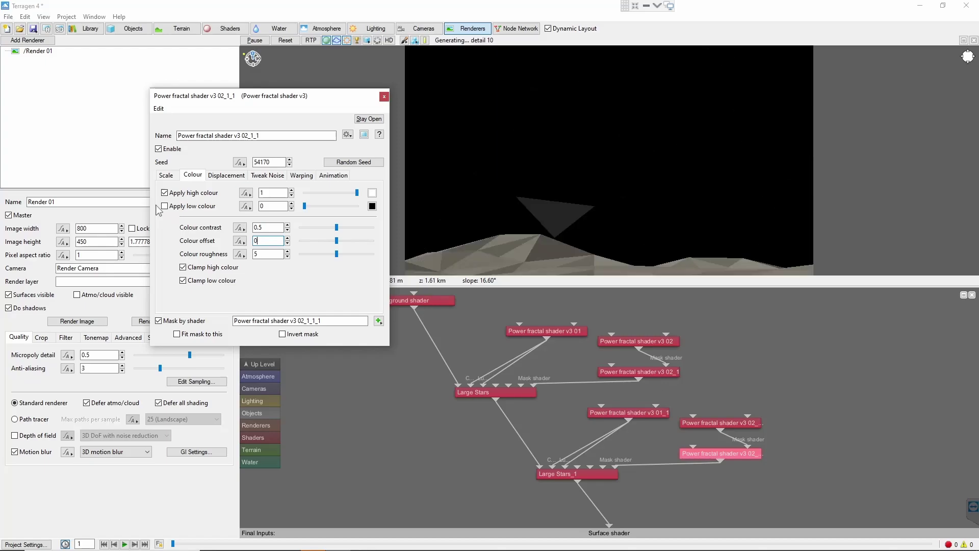